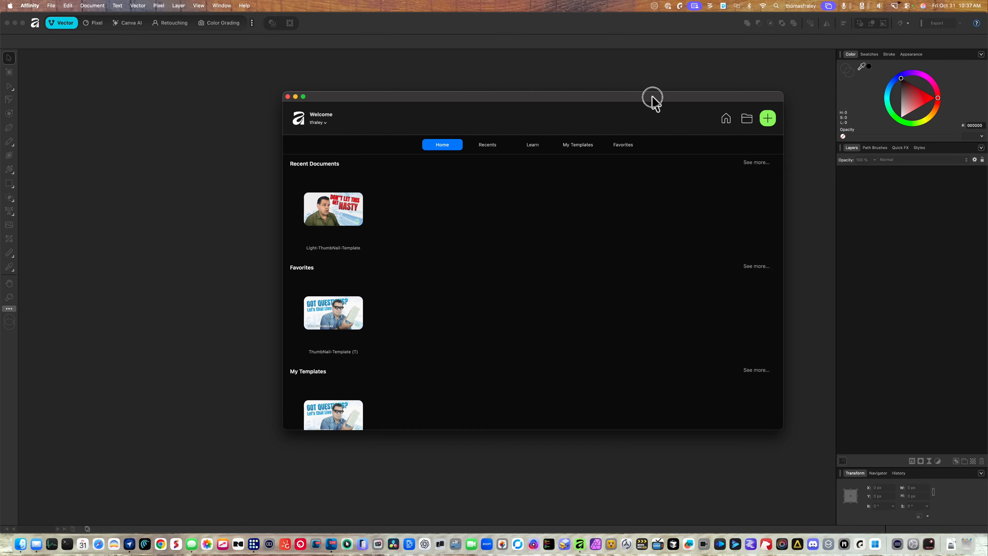
Step: Open the favorite ThumbNail-Template (T), view it in the Vector studio, and end in the Pixel studio
{"action": "left_click_drag", "start_coordinate": [651, 97], "coordinate": [590, 101]}
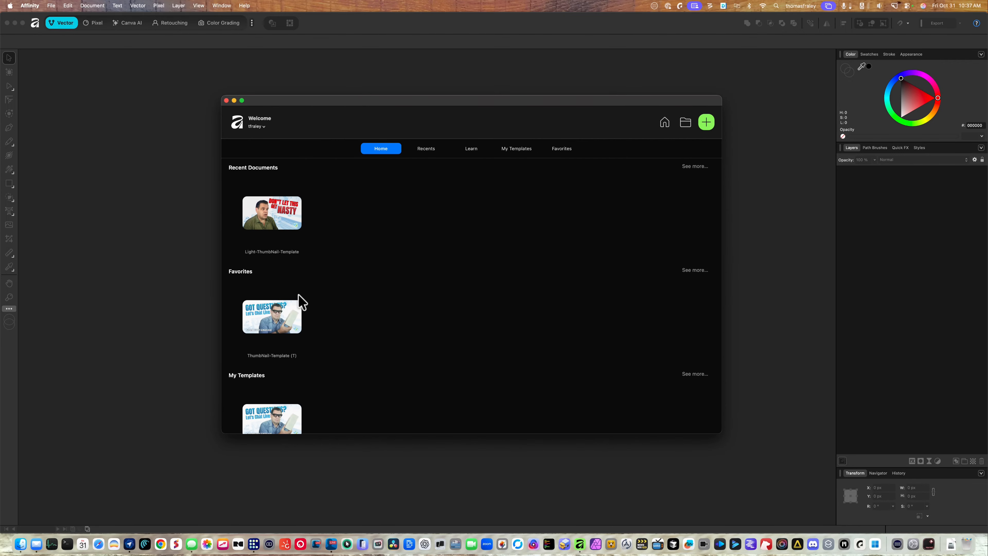
{"action": "left_click", "coordinate": [292, 315]}
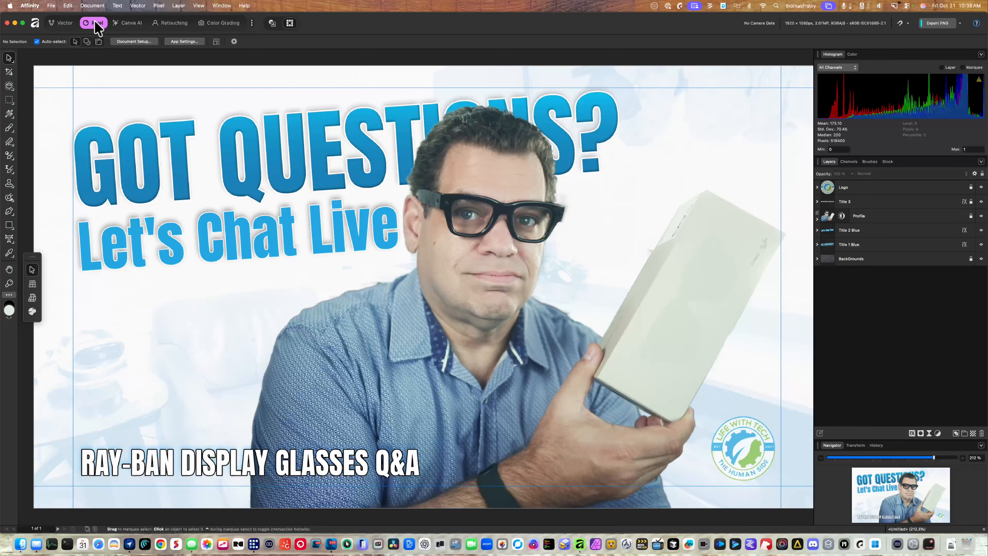
{"action": "left_click", "coordinate": [64, 23]}
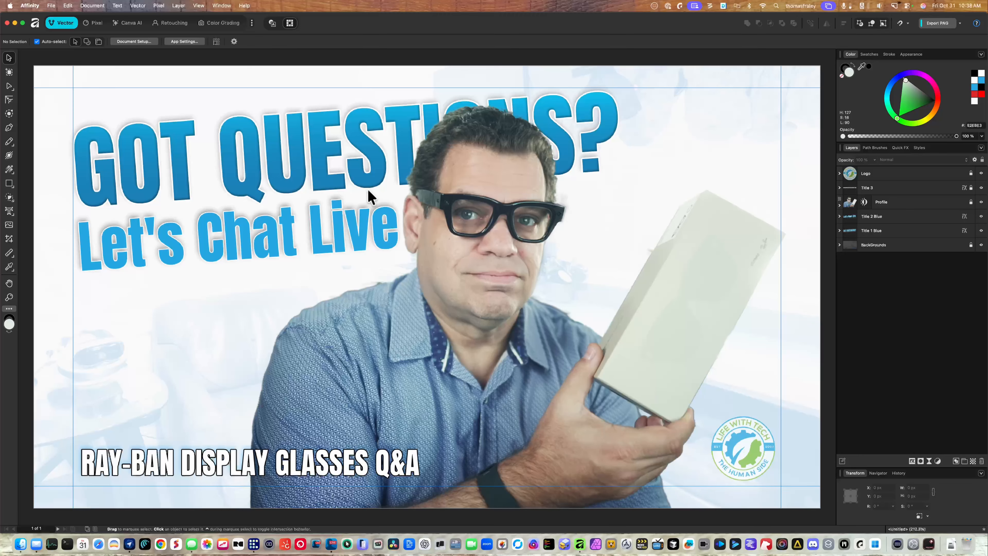
{"action": "left_click", "coordinate": [95, 22]}
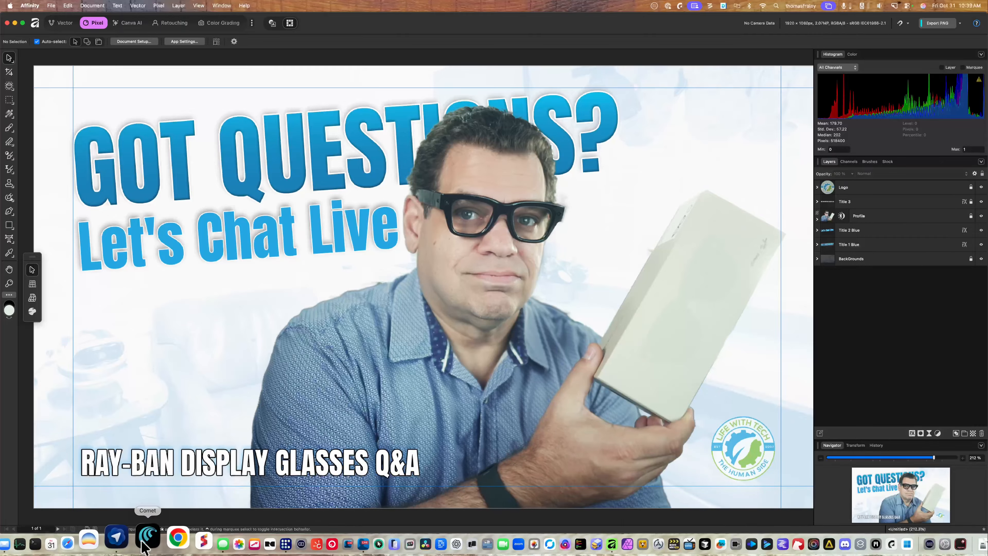
Step: Copy the Unsplash photo of the man on the beach from ChatGPT Atlas and create a new Affinity document from the clipboard
{"action": "left_click", "coordinate": [128, 549]}
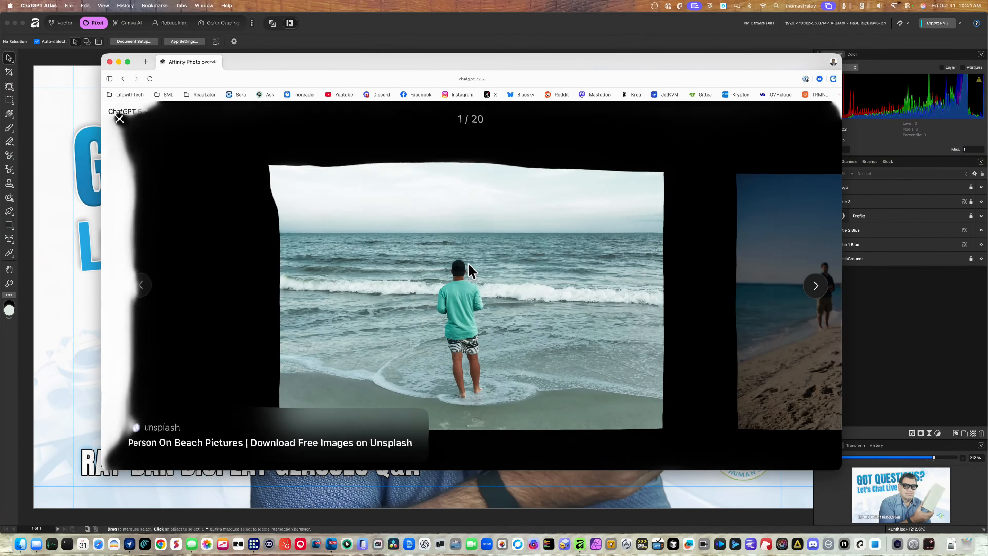
{"action": "right_click", "coordinate": [470, 264]}
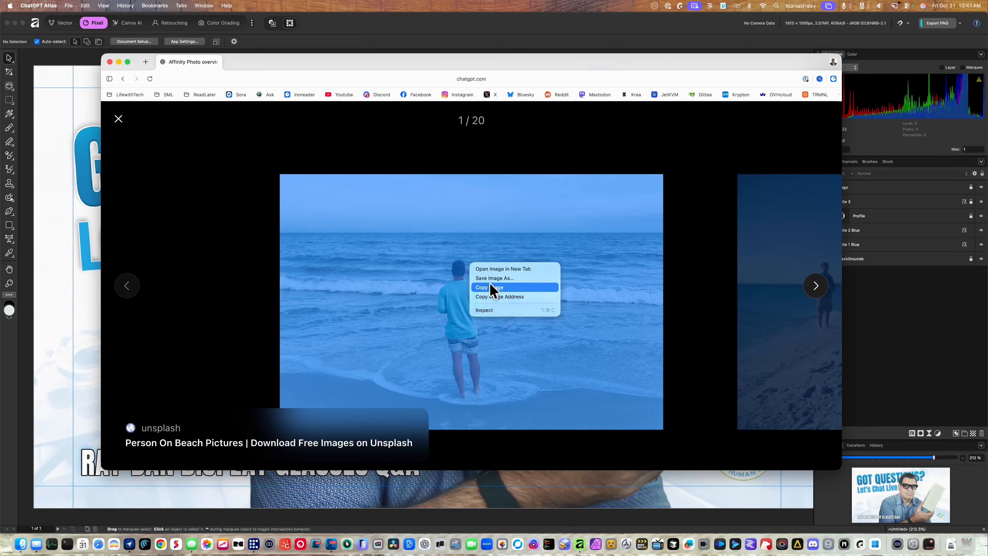
{"action": "left_click", "coordinate": [491, 287]}
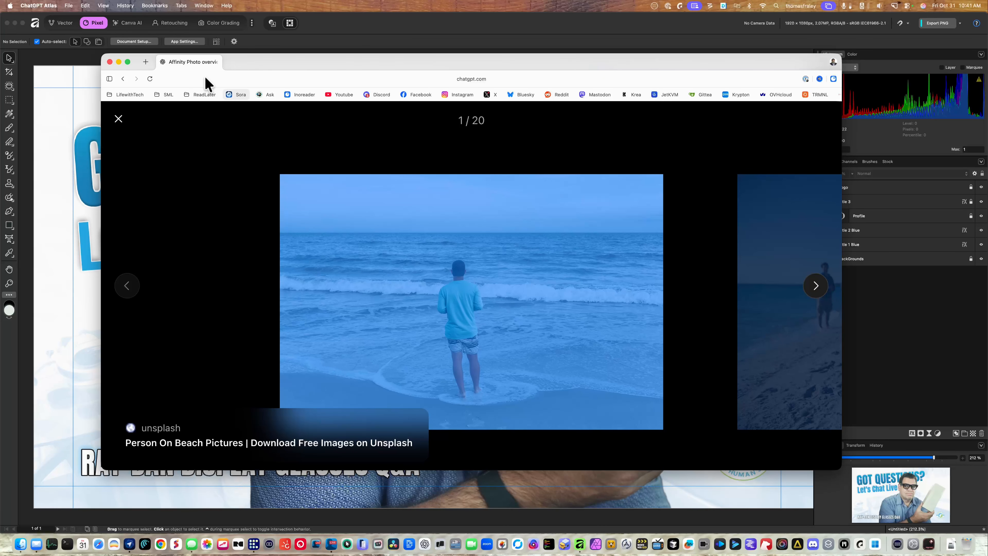
{"action": "left_click", "coordinate": [109, 62]}
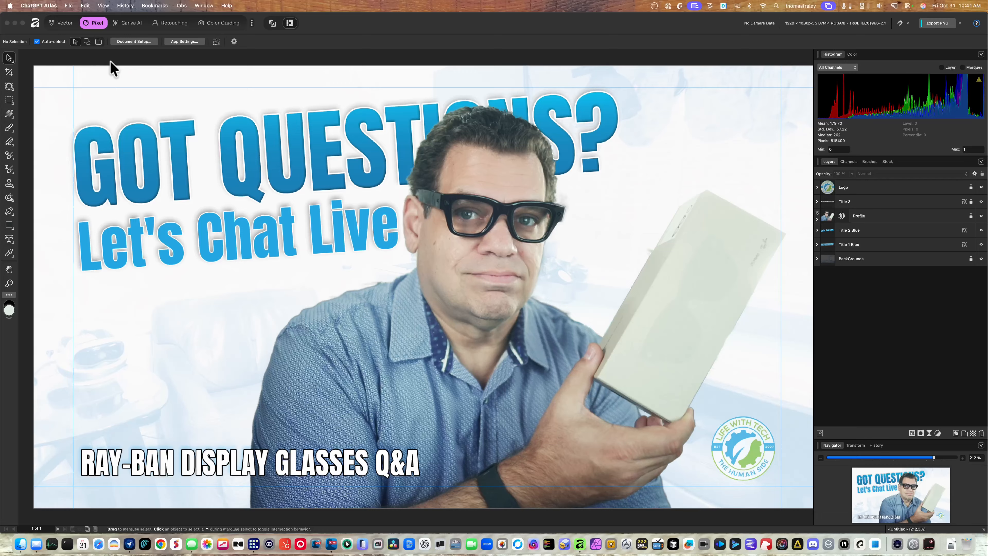
{"action": "left_click", "coordinate": [66, 7]}
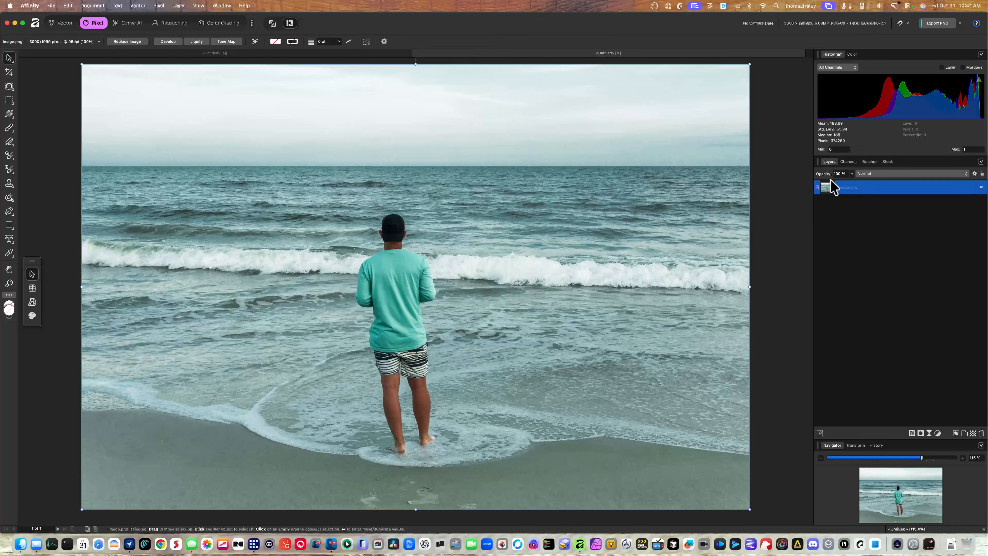
Step: Duplicate the beach image layer and rename the upper copy "Canva AI"
{"action": "right_click", "coordinate": [850, 190]}
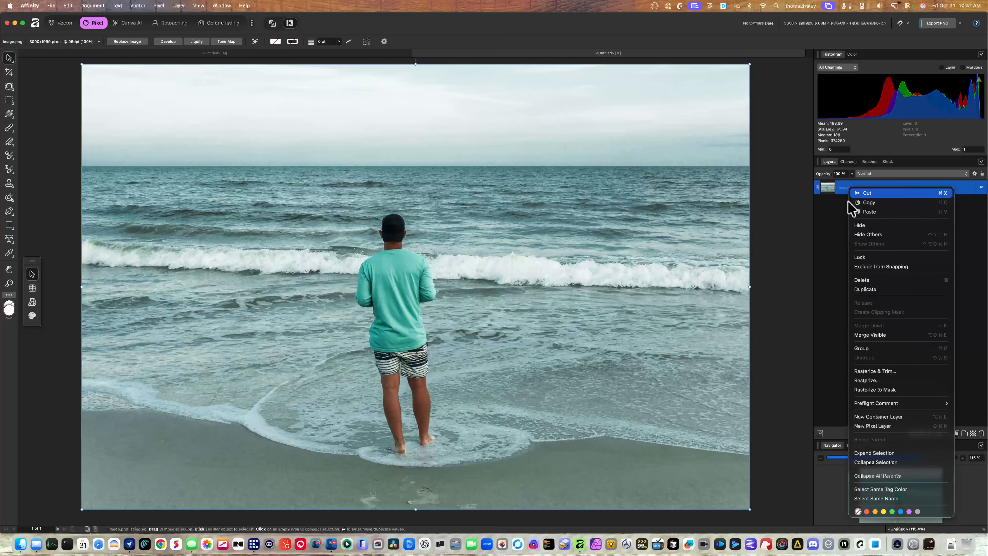
{"action": "left_click", "coordinate": [866, 289]}
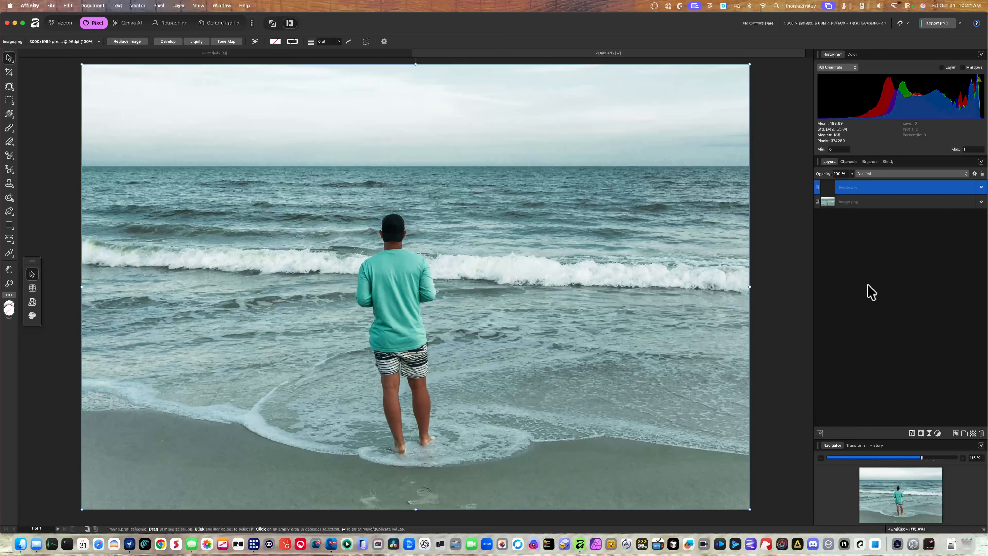
{"action": "double_click", "coordinate": [849, 187]}
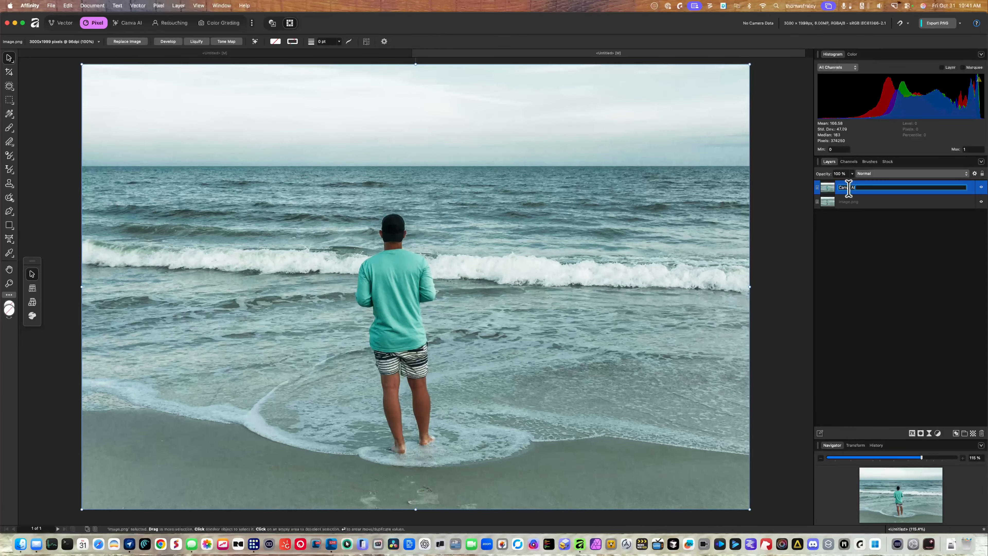
Step: Rename the lower beach image layer "Afinity AI"
{"action": "left_click", "coordinate": [857, 203]}
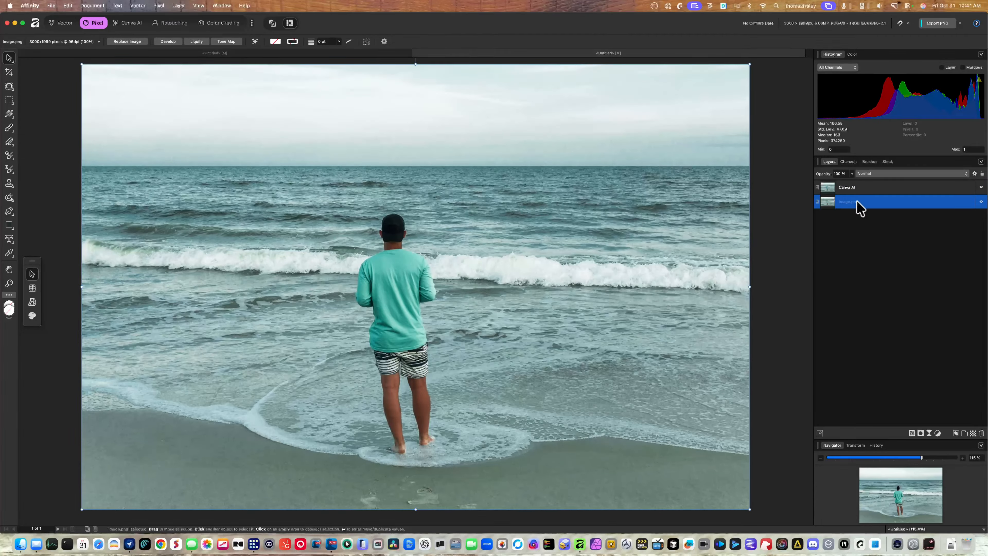
{"action": "double_click", "coordinate": [856, 202]}
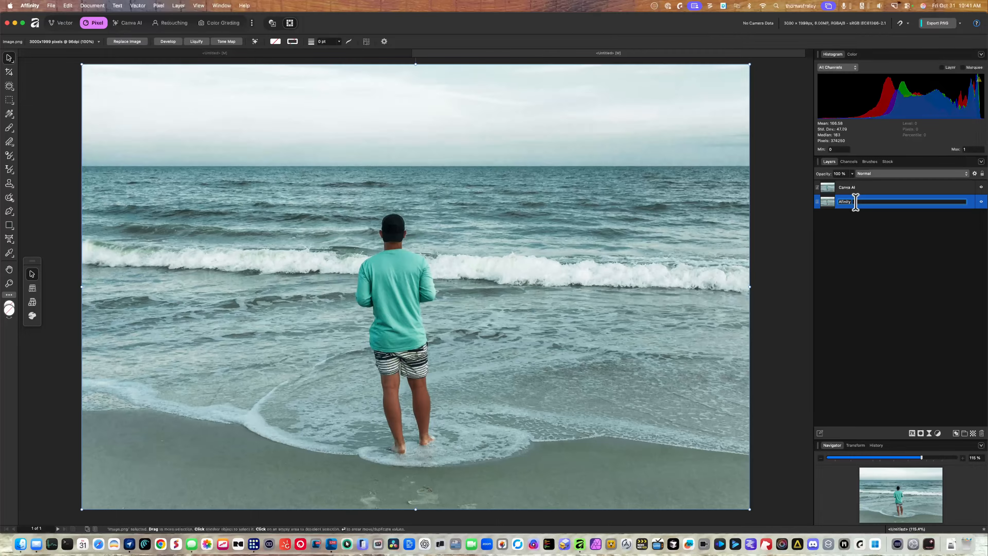
{"action": "type", "text": "Afinity AI"}
{"action": "key", "text": "Return"}
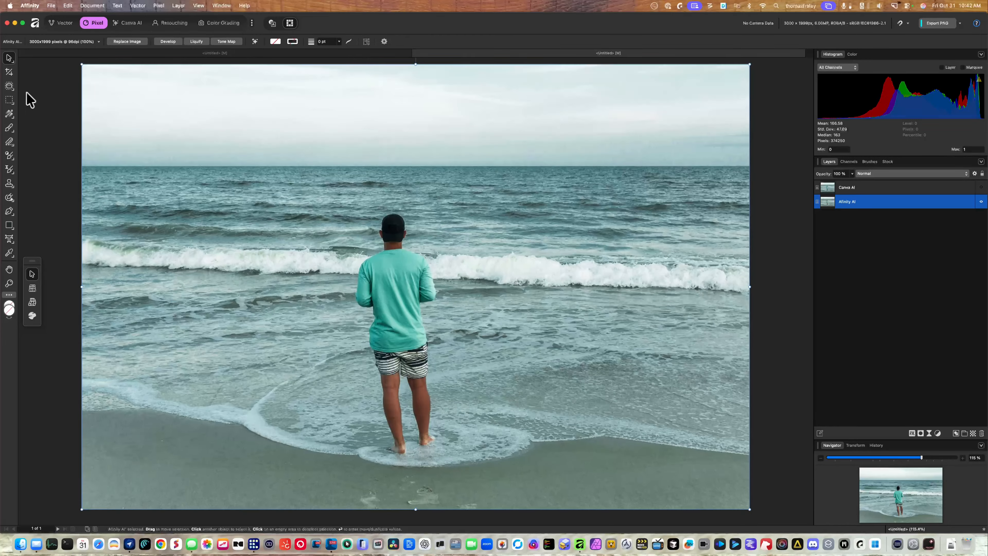
Step: Activate the Object Selection Tool and move the floating tool palette up beside the beach image's upper edge
{"action": "left_click", "coordinate": [9, 86]}
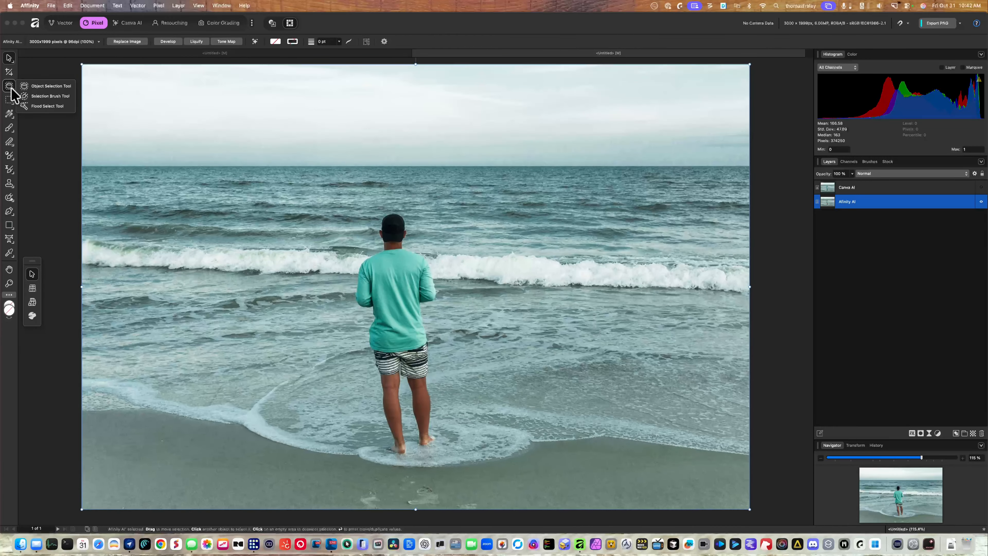
{"action": "left_click", "coordinate": [34, 87]}
{"action": "left_click_drag", "start_coordinate": [33, 268], "coordinate": [55, 104]}
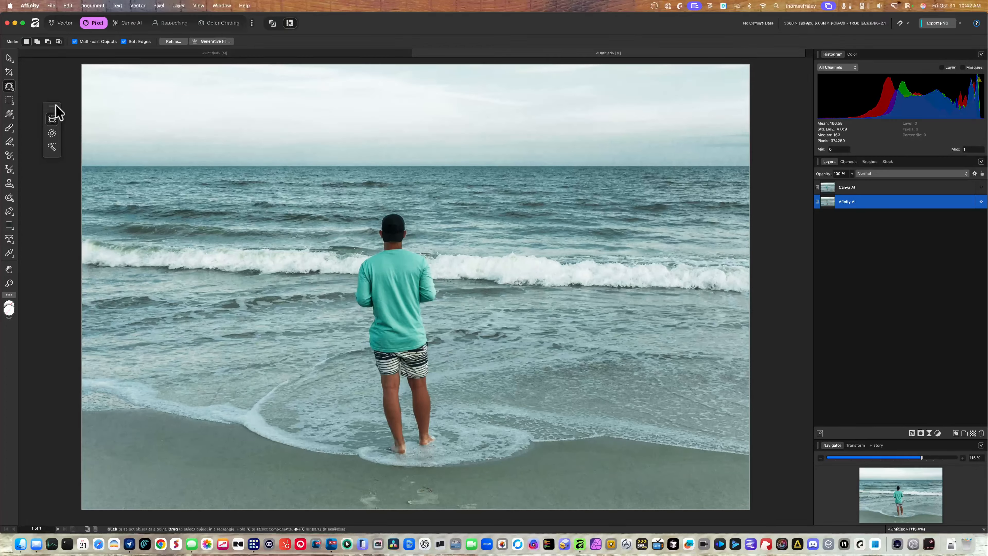
{"action": "left_click", "coordinate": [11, 88]}
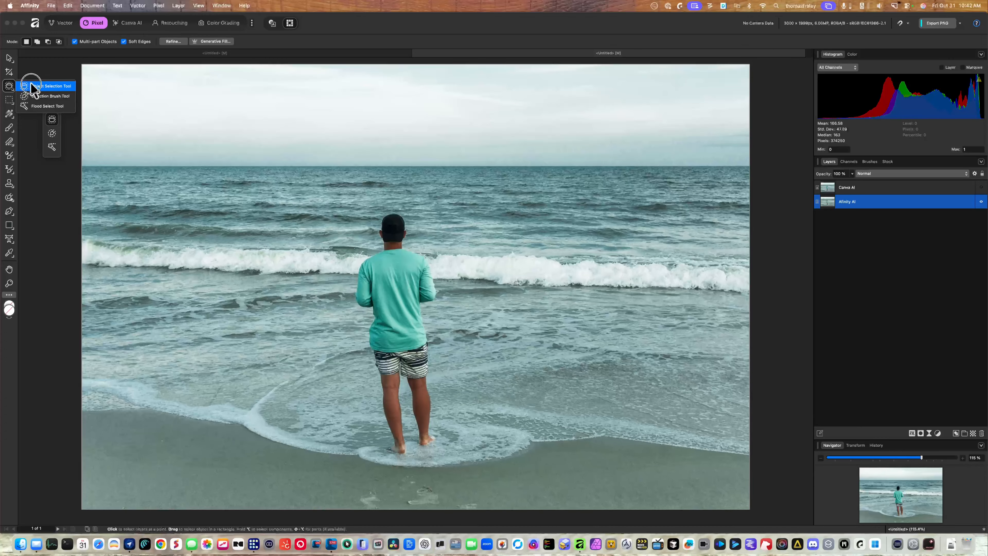
{"action": "left_click", "coordinate": [27, 72]}
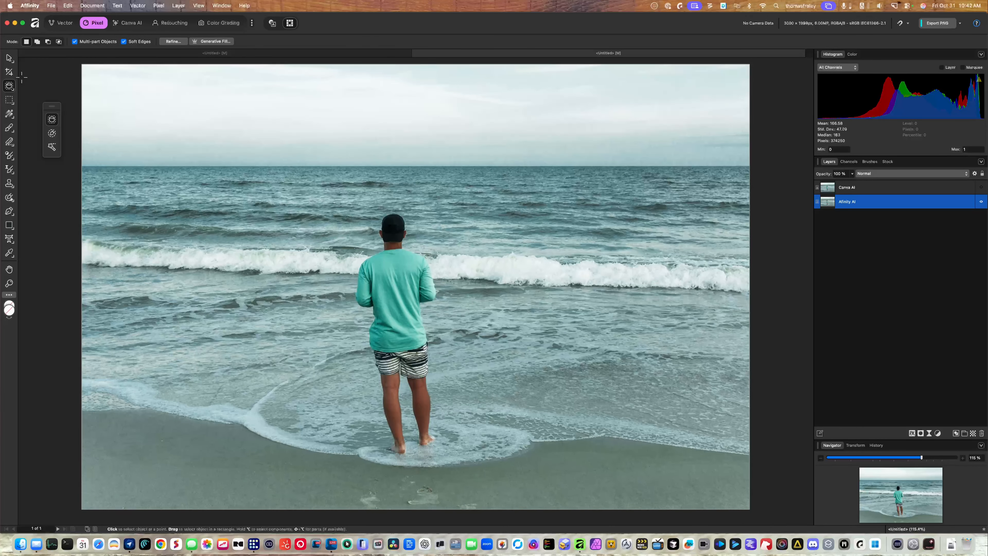
{"action": "left_click_drag", "start_coordinate": [55, 109], "coordinate": [65, 87]}
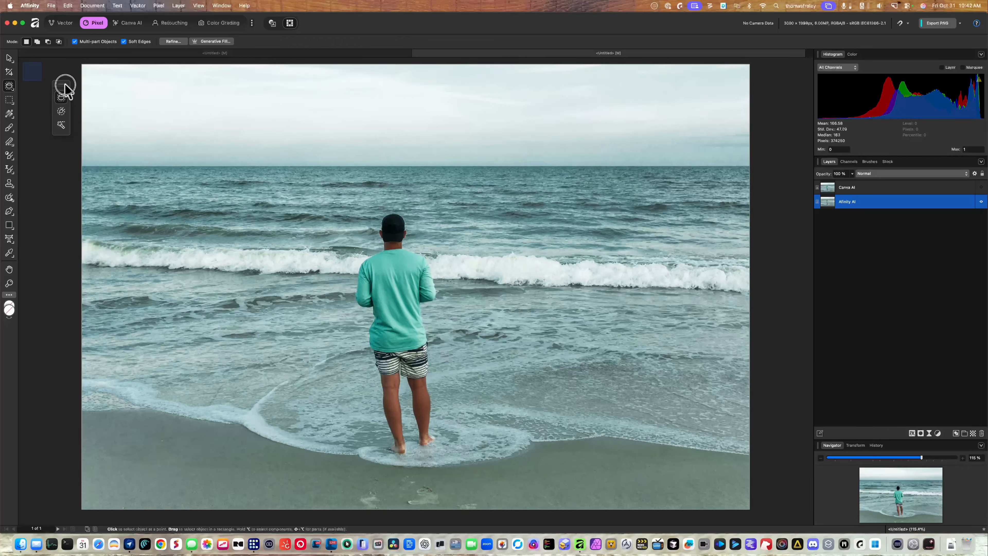
Step: Select the whole man on the Afinity AI layer with the Object Selection Tool
{"action": "left_click", "coordinate": [9, 113]}
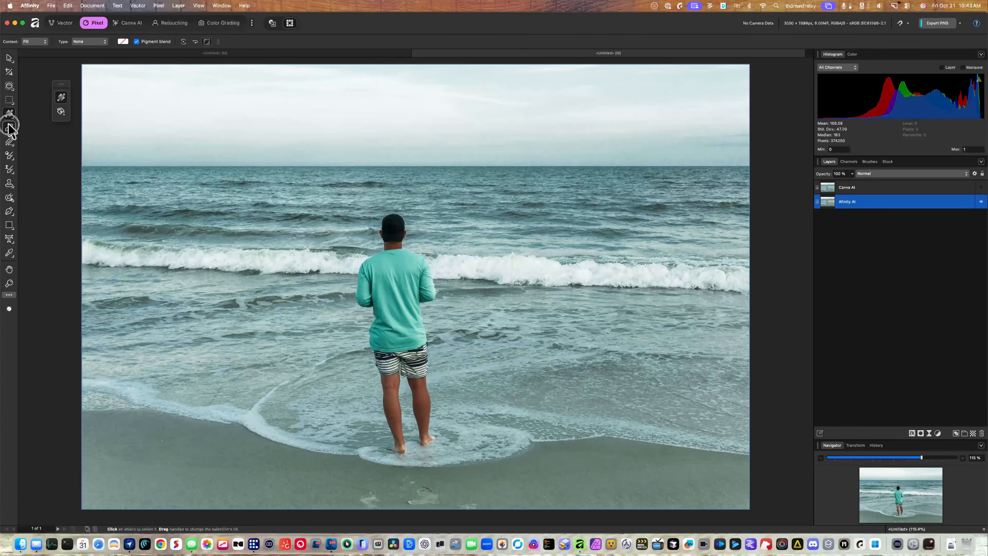
{"action": "left_click", "coordinate": [9, 124]}
{"action": "left_click", "coordinate": [9, 86]}
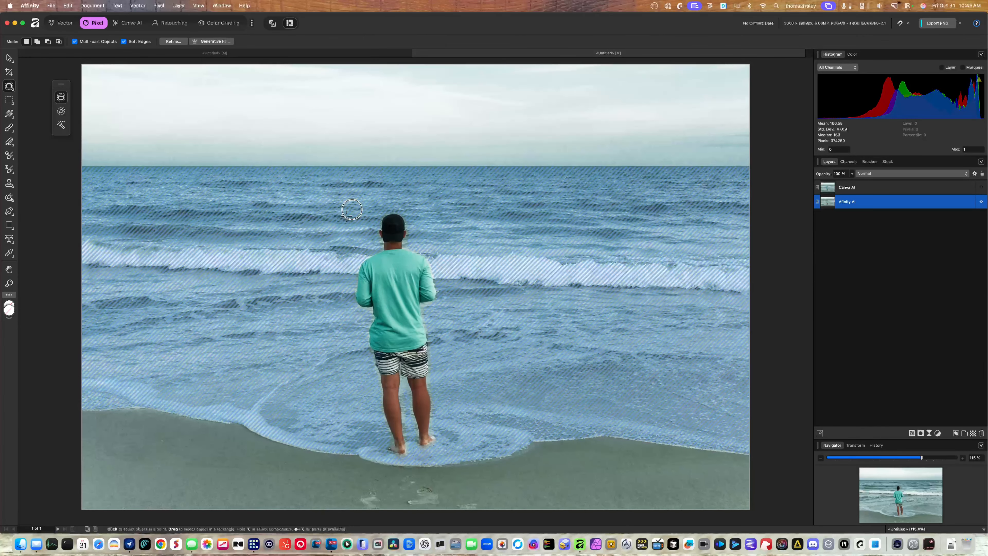
{"action": "mouse_move", "coordinate": [352, 210]}
{"action": "left_mouse_down"}
{"action": "mouse_move", "coordinate": [396, 295]}
{"action": "mouse_move", "coordinate": [442, 470]}
{"action": "left_mouse_up"}
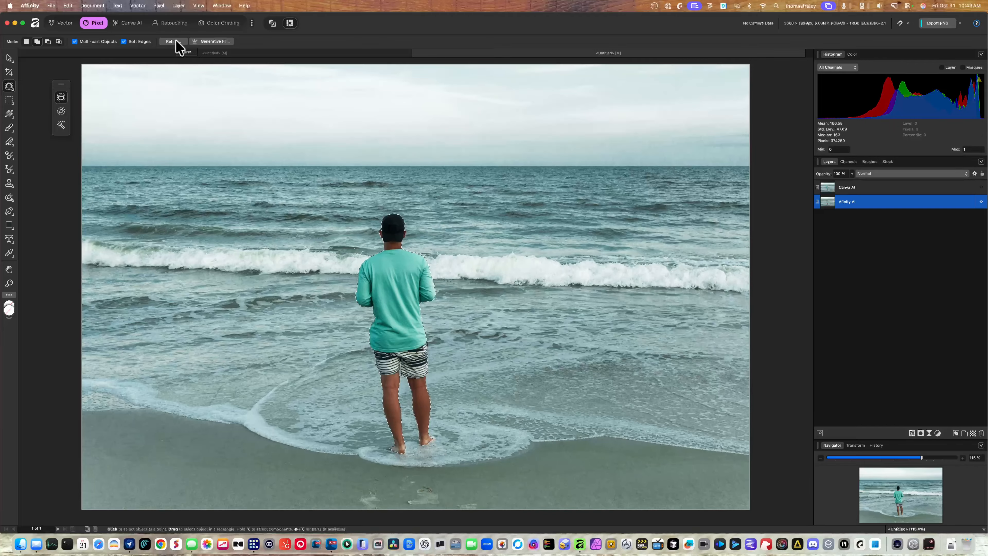
Step: Refine the selection of the man with its output set to Mask and apply it to the Afinity AI layer
{"action": "left_click", "coordinate": [173, 41]}
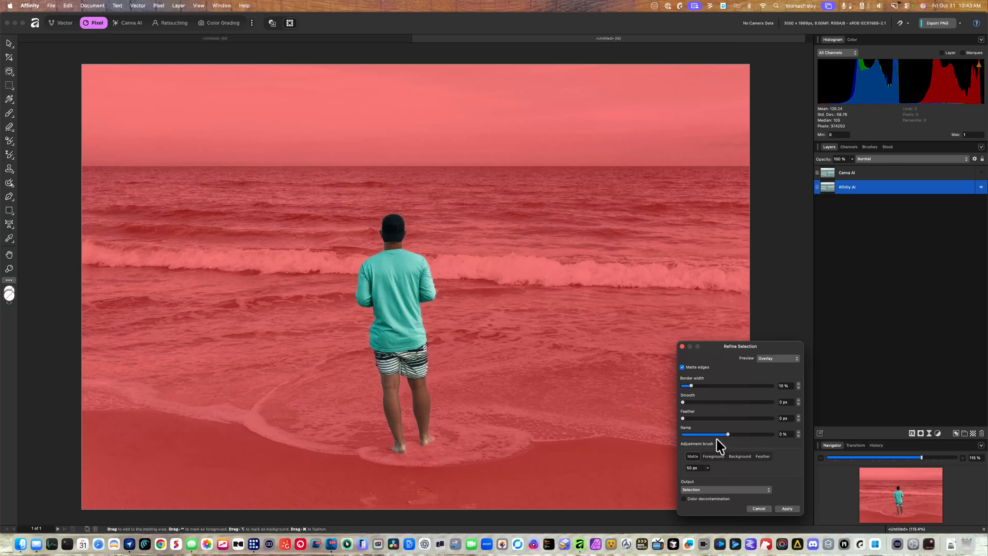
{"action": "left_click", "coordinate": [733, 491]}
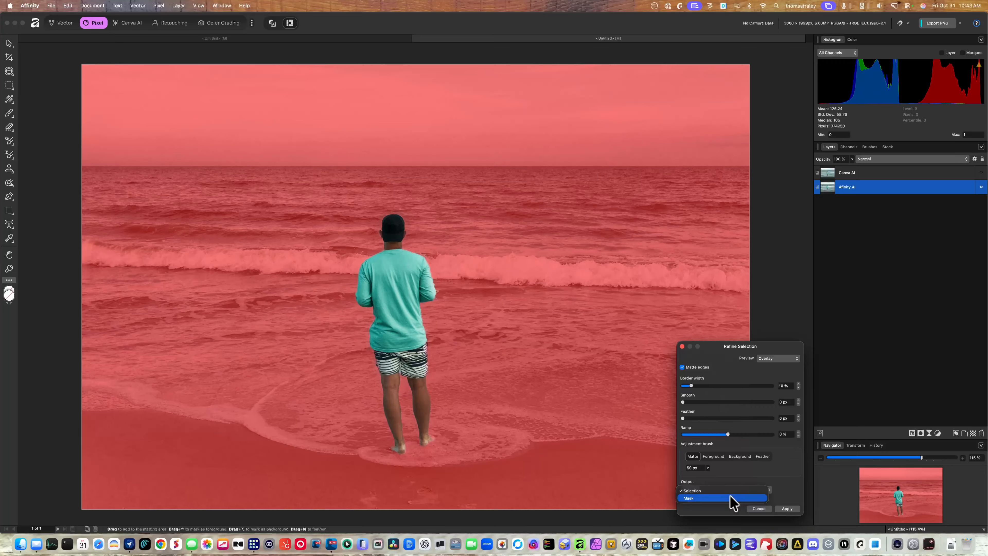
{"action": "left_click", "coordinate": [731, 497]}
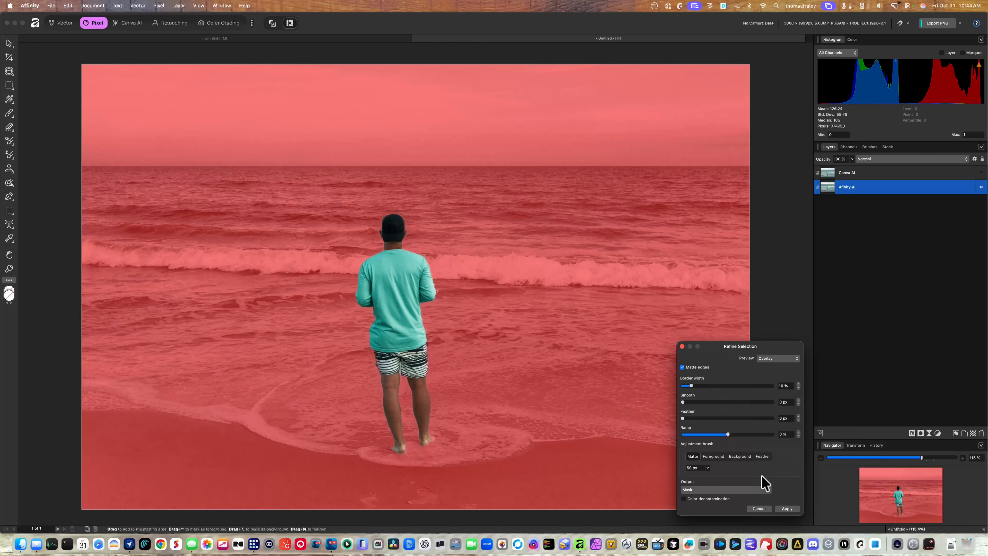
{"action": "left_click", "coordinate": [789, 510]}
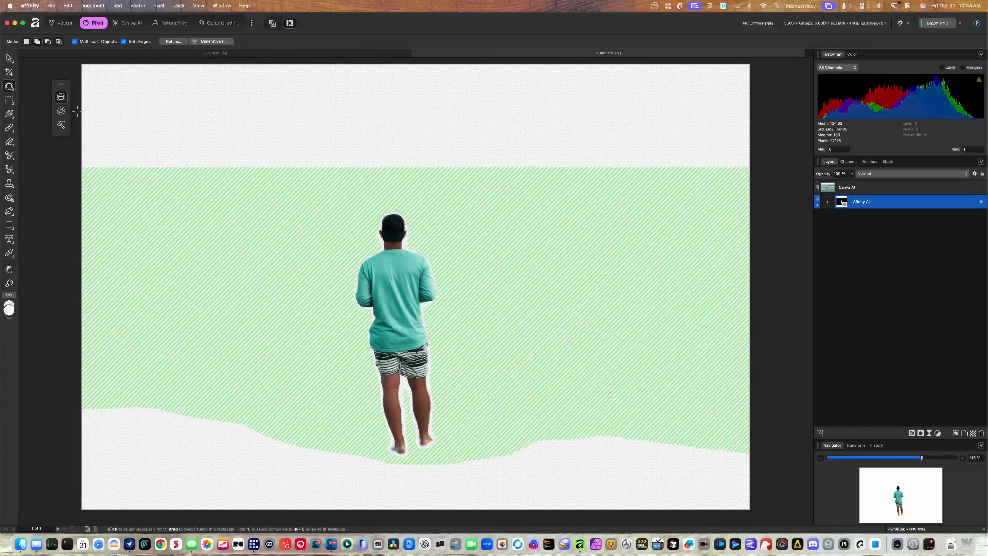
Step: Examine the masked cutout's edges closely around the man's cap, ears and shoulders
{"action": "left_click", "coordinate": [9, 59]}
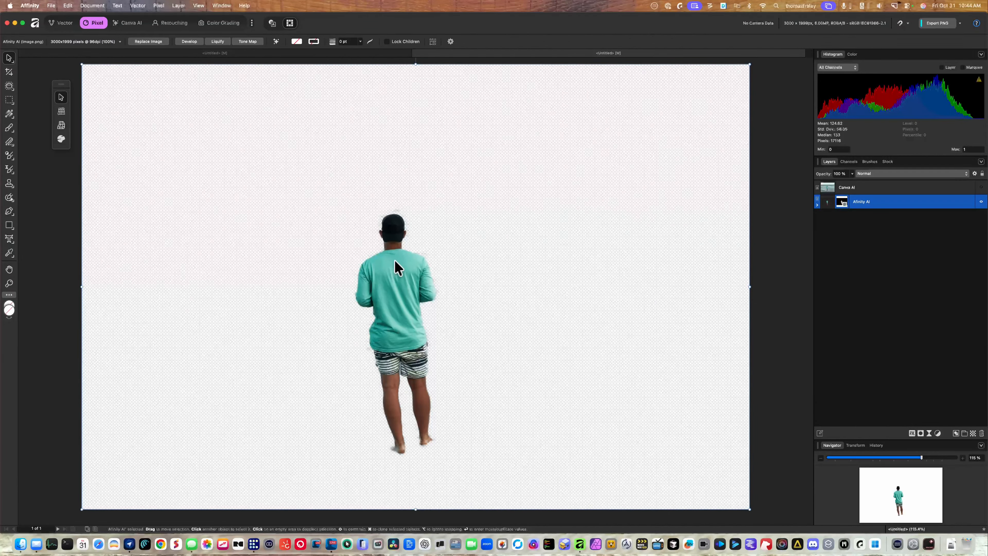
{"action": "scroll", "coordinate": [394, 259], "scroll_direction": "up", "scroll_amount": 10}
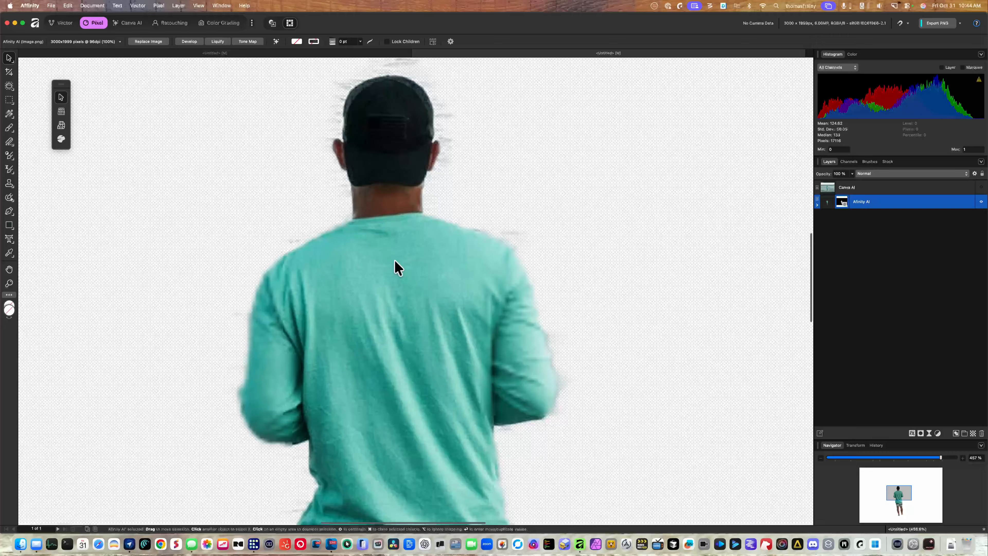
{"action": "scroll", "coordinate": [394, 259], "scroll_direction": "up", "scroll_amount": 3}
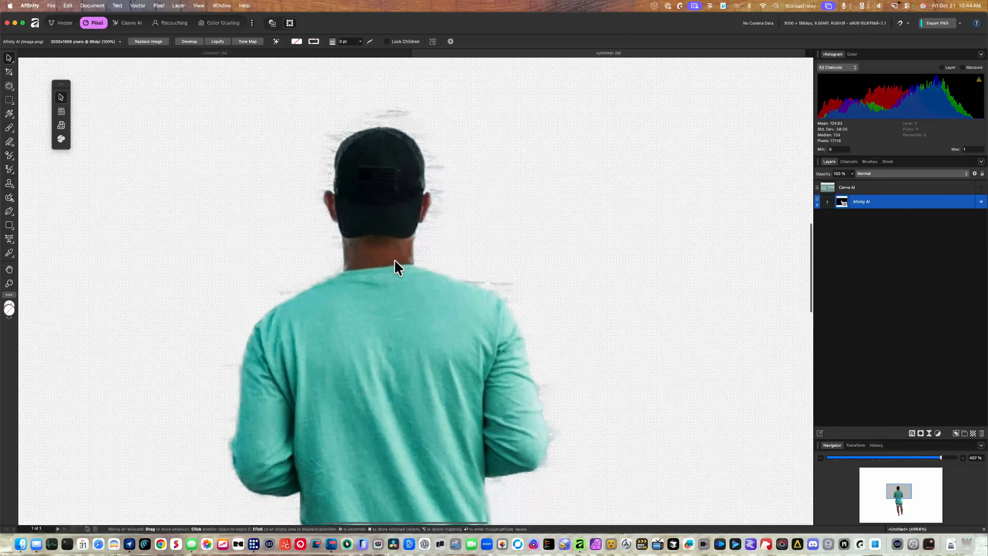
{"action": "scroll", "coordinate": [394, 259], "scroll_direction": "up", "scroll_amount": 6}
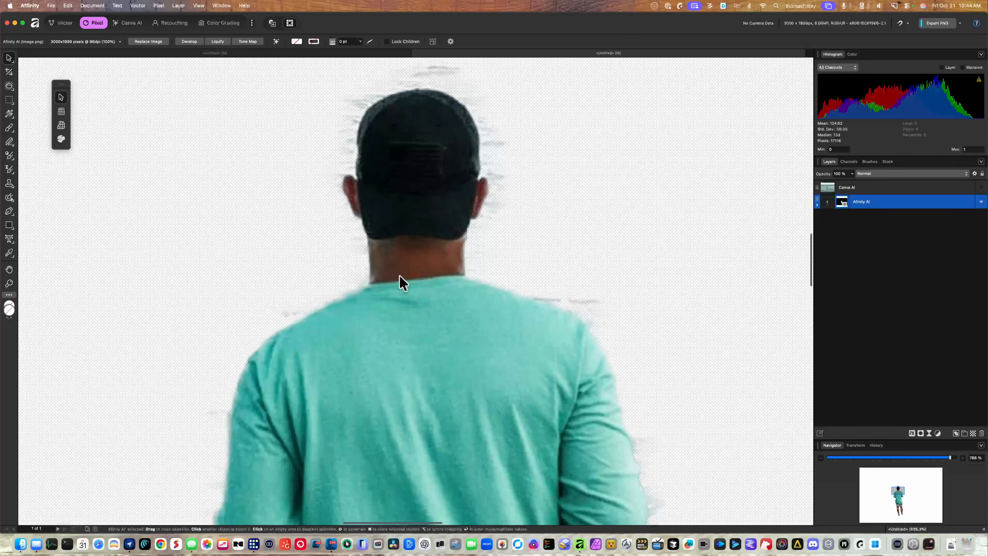
{"action": "scroll", "coordinate": [400, 275], "scroll_direction": "up", "scroll_amount": 5}
{"action": "scroll", "coordinate": [401, 282], "scroll_direction": "up", "scroll_amount": 5}
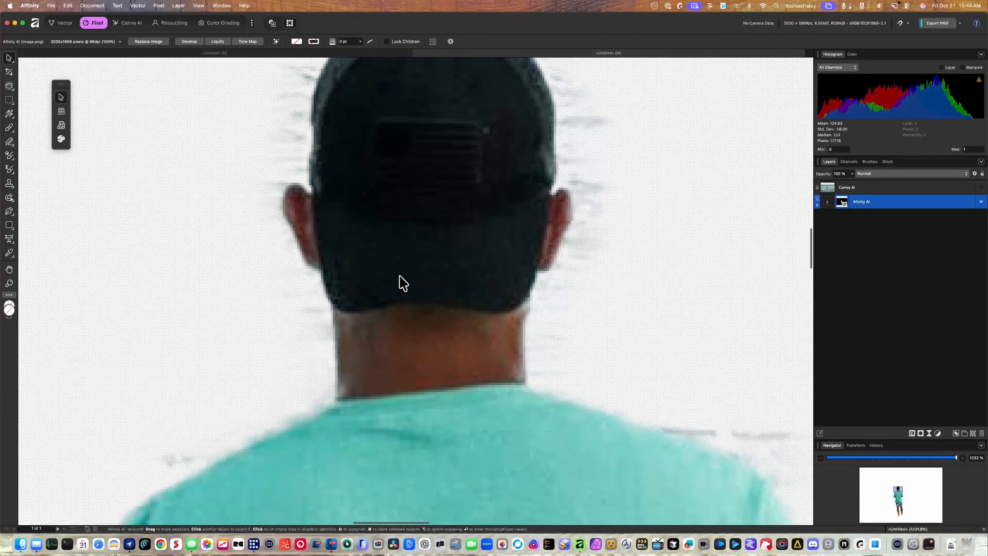
{"action": "scroll", "coordinate": [401, 282], "scroll_direction": "up", "scroll_amount": 1}
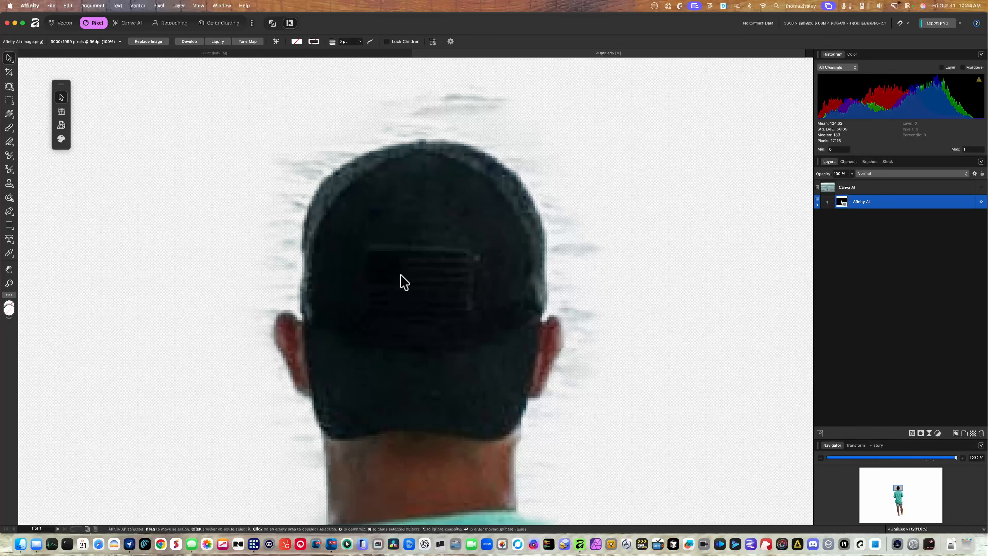
Step: Undo the mask on the Afinity AI layer and reactivate the Object Selection Tool
{"action": "key", "text": "super+z"}
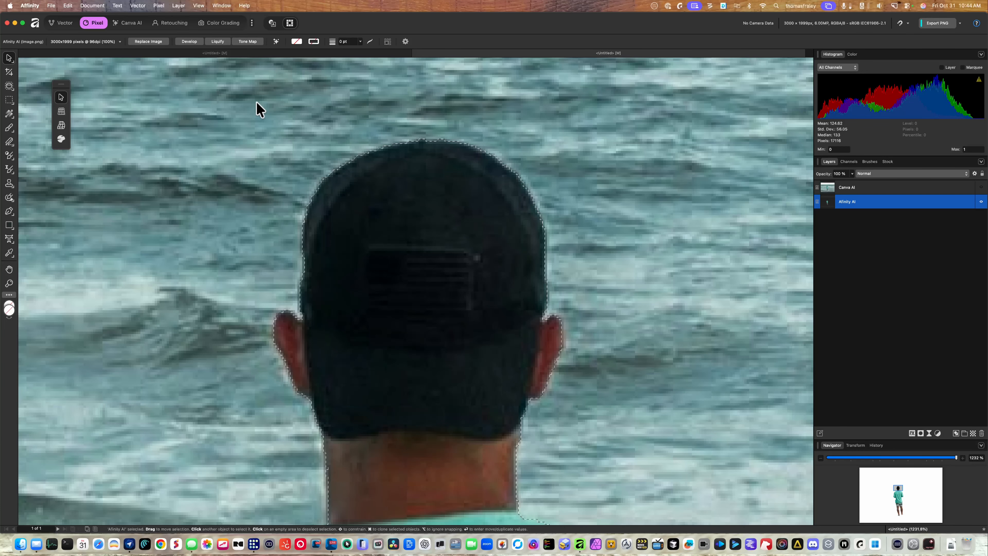
{"action": "left_click", "coordinate": [9, 86]}
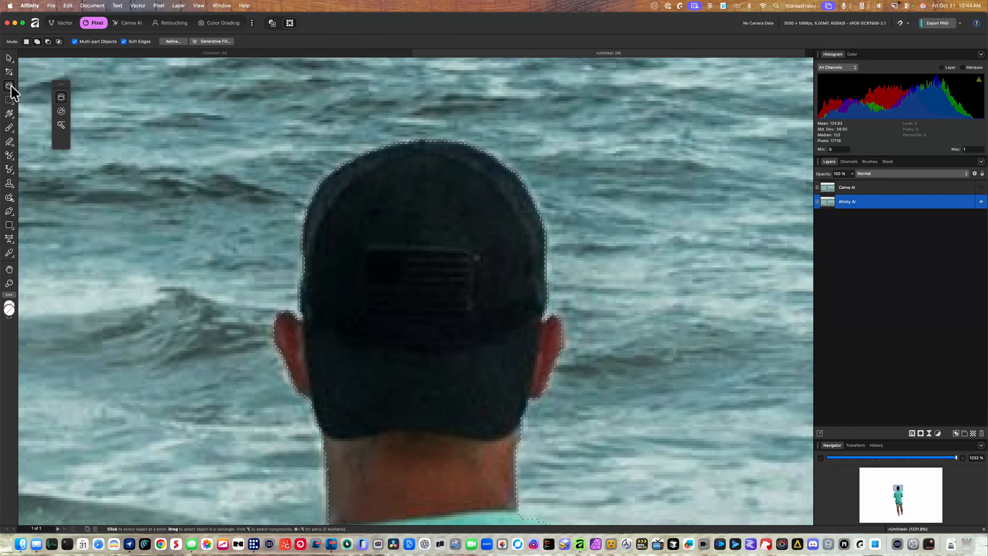
Step: Refine the selection of the man with 0 % border width and -13 % ramp, and apply it as a mask on the Afinity AI layer
{"action": "left_click", "coordinate": [172, 42]}
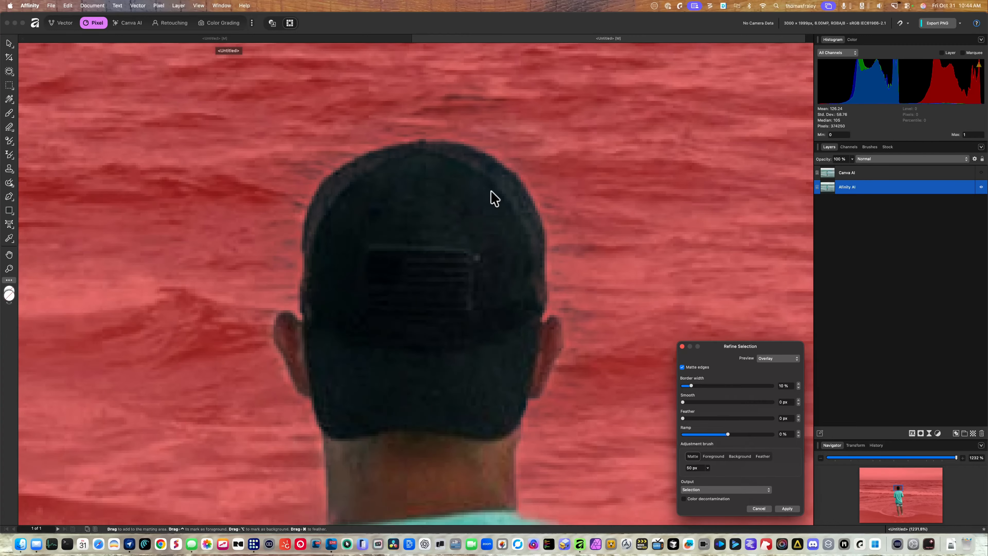
{"action": "scroll", "coordinate": [491, 196], "scroll_direction": "down", "scroll_amount": 5}
{"action": "scroll", "coordinate": [490, 195], "scroll_direction": "down", "scroll_amount": 1}
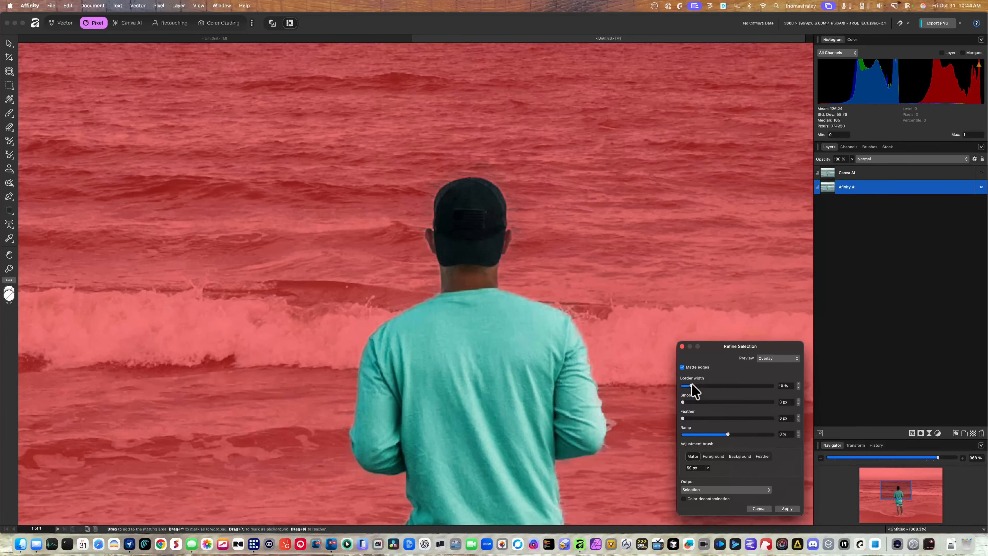
{"action": "left_click_drag", "start_coordinate": [691, 386], "coordinate": [676, 393]}
{"action": "mouse_move", "coordinate": [727, 433]}
{"action": "left_mouse_down"}
{"action": "mouse_move", "coordinate": [738, 434]}
{"action": "mouse_move", "coordinate": [722, 435]}
{"action": "left_mouse_up"}
{"action": "left_click", "coordinate": [741, 487]}
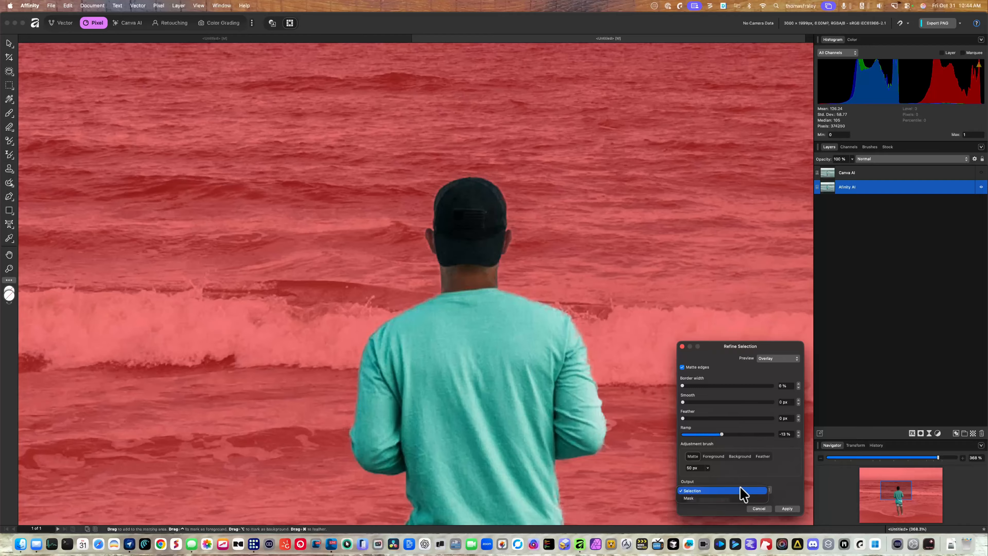
{"action": "left_click", "coordinate": [733, 499]}
{"action": "left_click", "coordinate": [787, 508]}
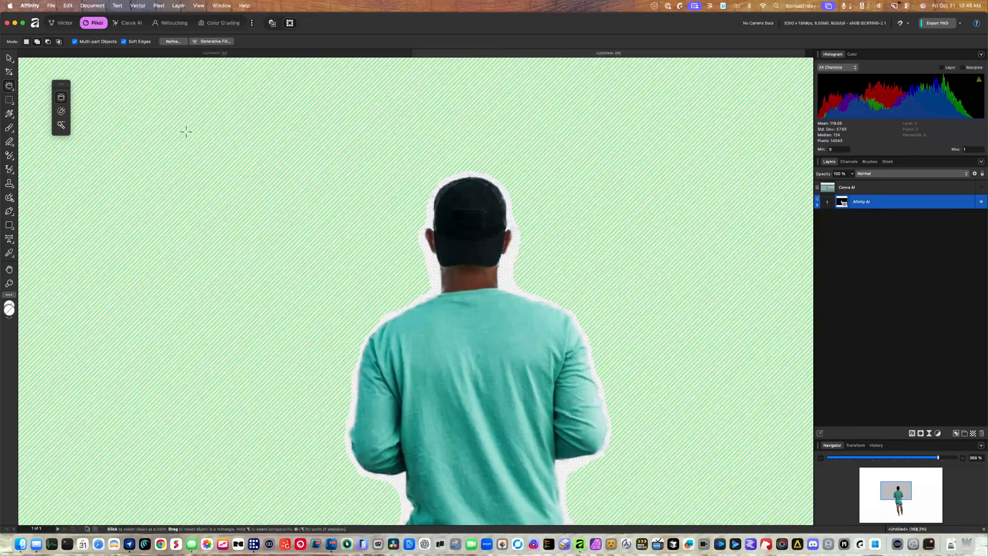
{"action": "left_click", "coordinate": [9, 57]}
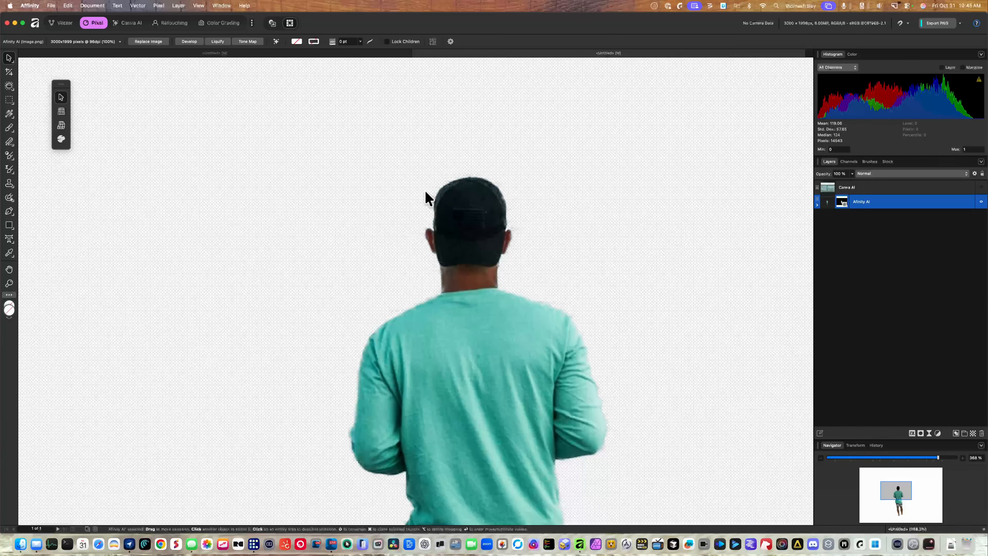
Step: Hide the masked Afinity AI layer, then show and select the Canva AI layer
{"action": "scroll", "coordinate": [428, 191], "scroll_direction": "up", "scroll_amount": 8}
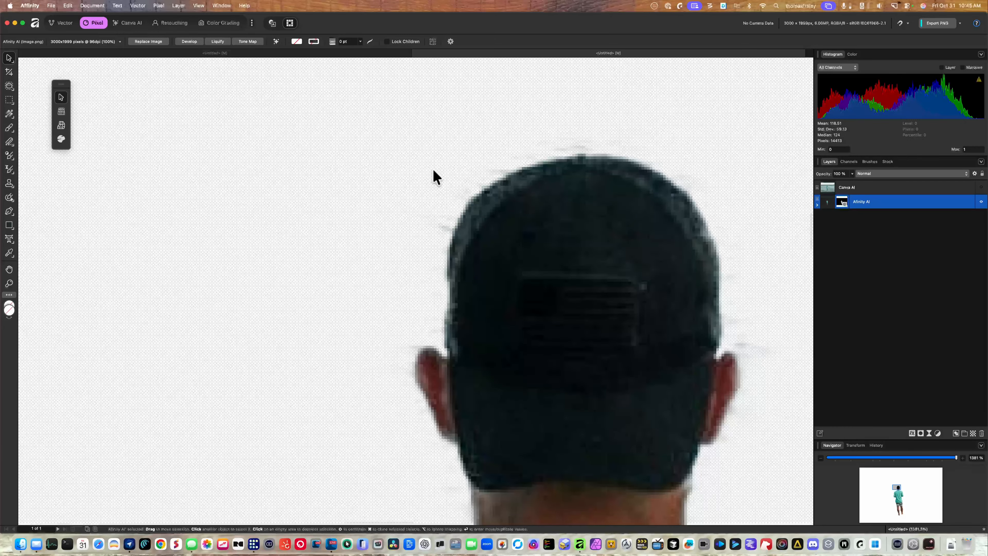
{"action": "scroll", "coordinate": [434, 171], "scroll_direction": "down", "scroll_amount": 10}
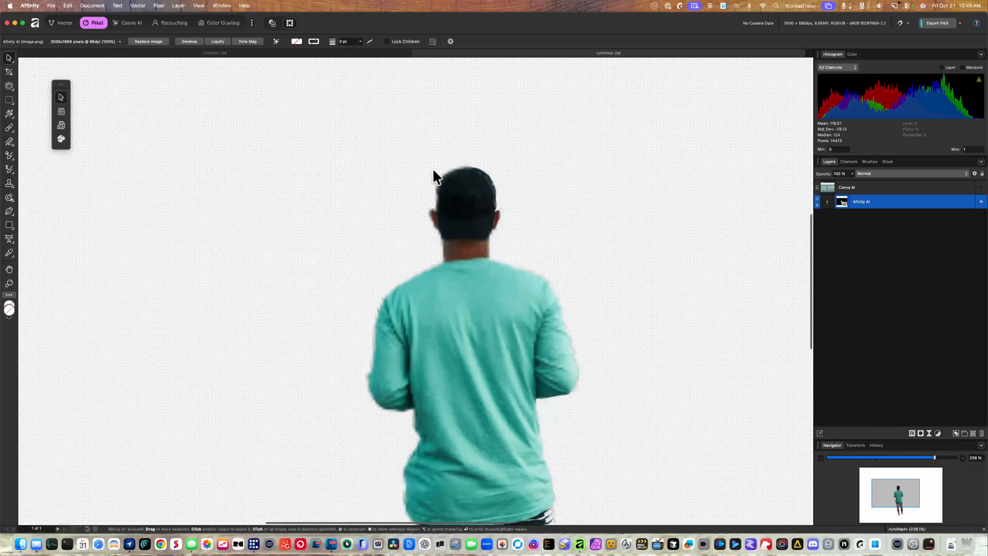
{"action": "scroll", "coordinate": [433, 171], "scroll_direction": "down", "scroll_amount": 2}
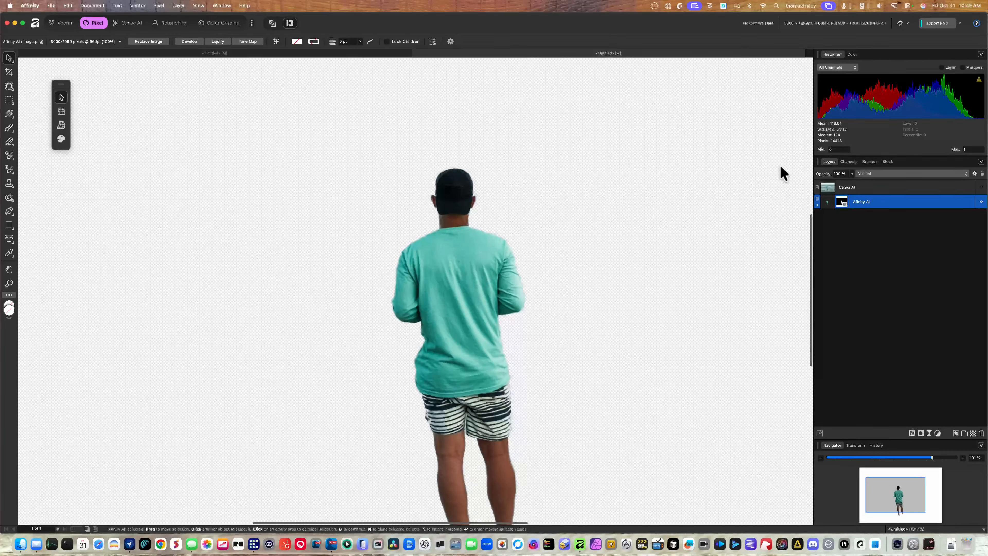
{"action": "left_click", "coordinate": [982, 202]}
{"action": "left_click", "coordinate": [981, 188]}
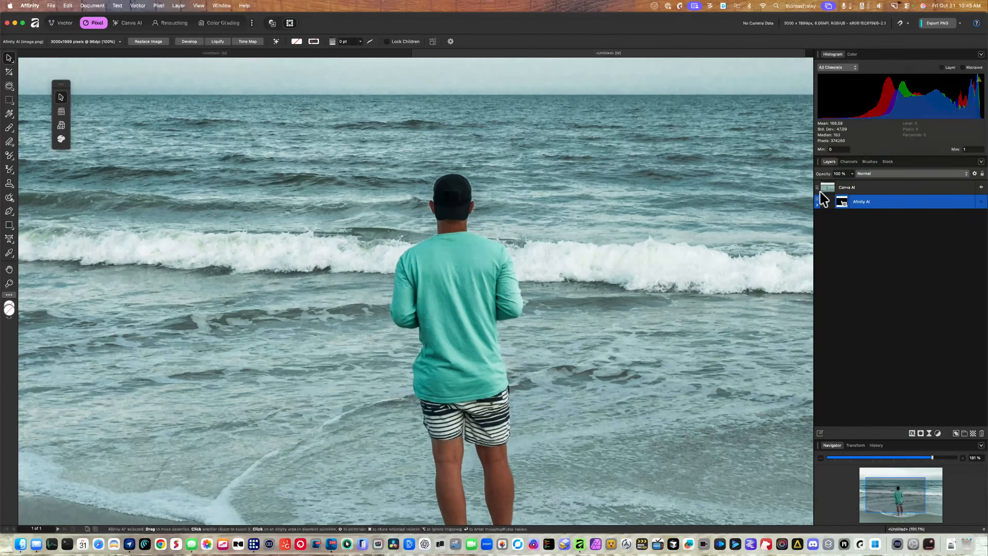
{"action": "left_click", "coordinate": [853, 189]}
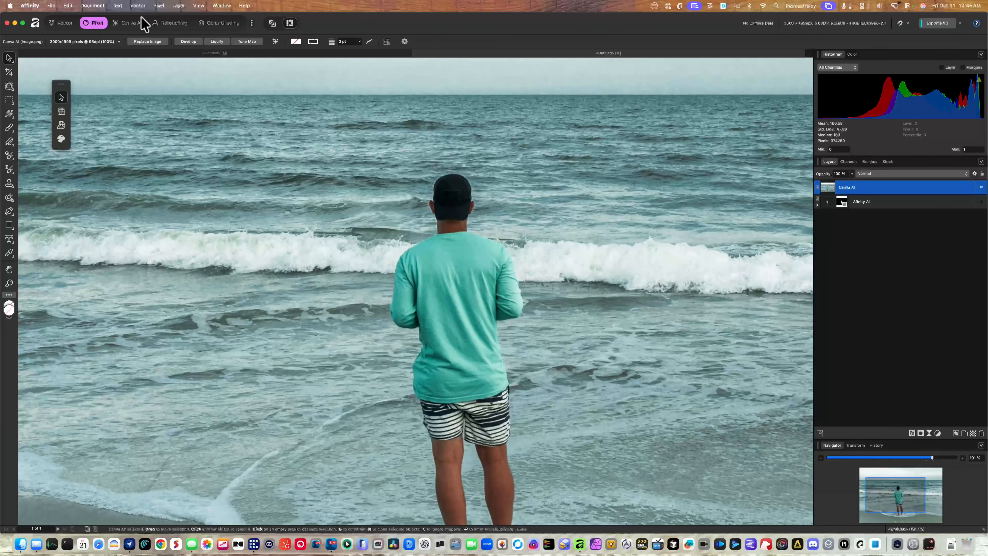
Step: Select the man automatically with Canva AI's subject selection, mask the Canva AI layer to it and clear the selection
{"action": "left_click", "coordinate": [133, 24]}
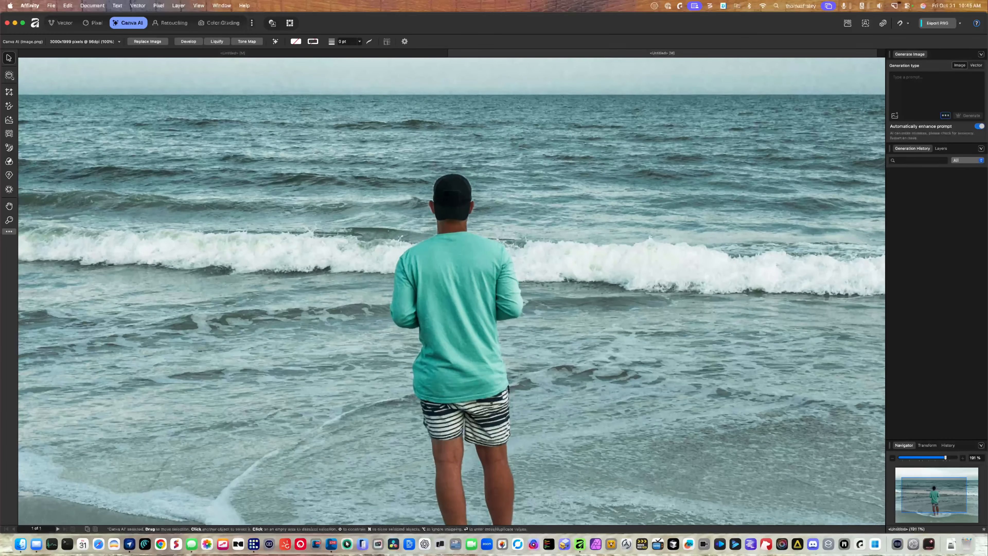
{"action": "left_click", "coordinate": [865, 25]}
{"action": "left_click", "coordinate": [941, 148]}
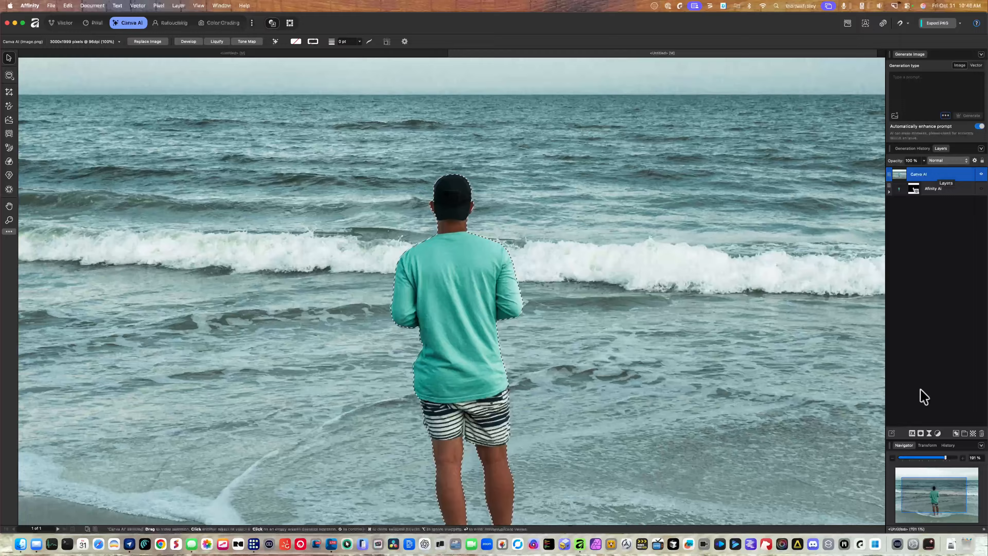
{"action": "left_click", "coordinate": [921, 434]}
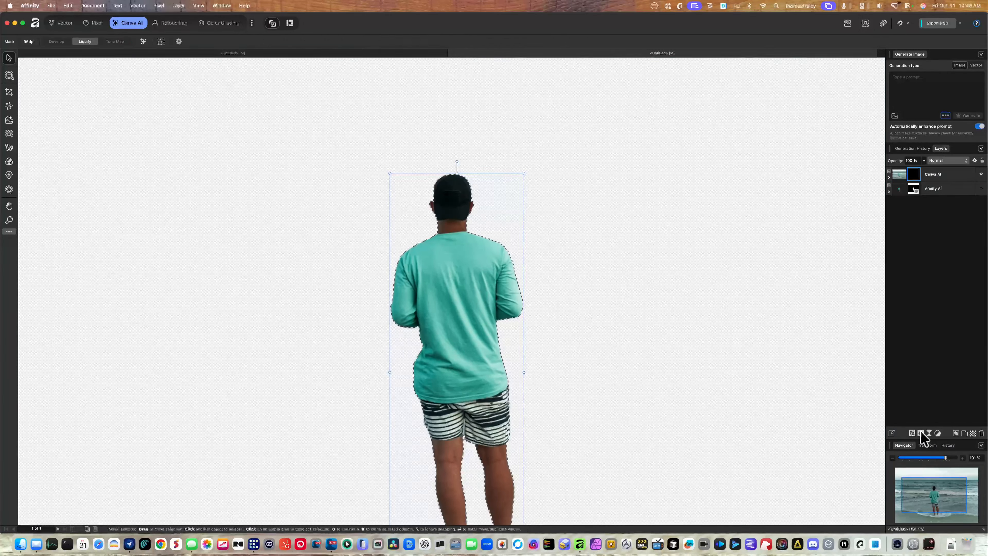
{"action": "key", "text": "super+d"}
{"action": "left_click", "coordinate": [461, 184]}
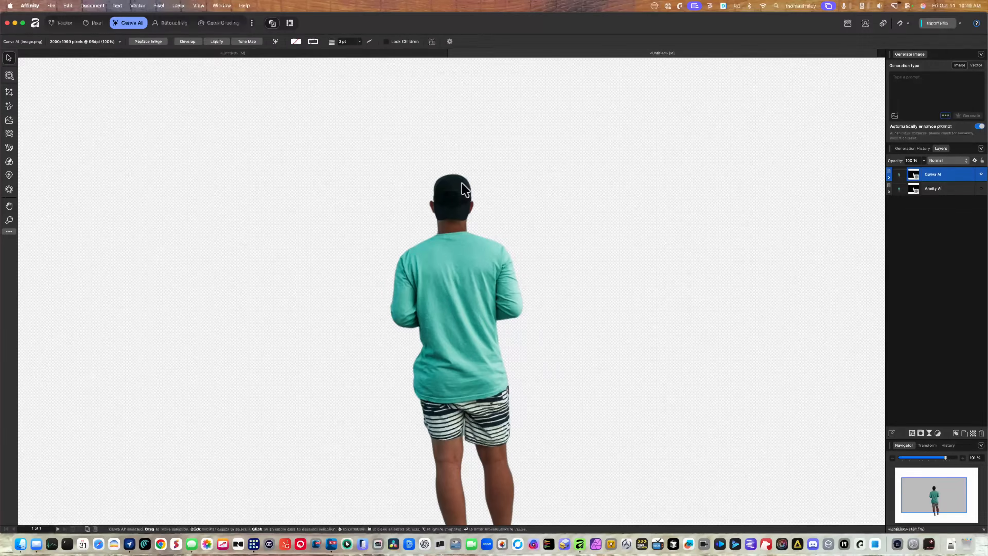
Step: Show the Afinity AI layer and place the two cutouts side by side, Canva AI on the left and Afinity AI on the right
{"action": "scroll", "coordinate": [462, 184], "scroll_direction": "up", "scroll_amount": 10}
{"action": "scroll", "coordinate": [463, 189], "scroll_direction": "up", "scroll_amount": 5}
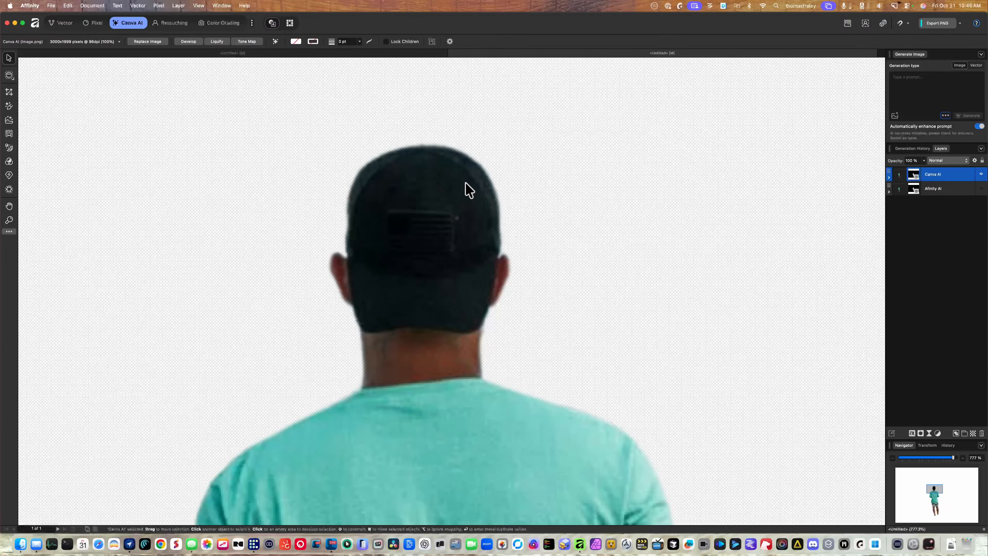
{"action": "left_click", "coordinate": [981, 189]}
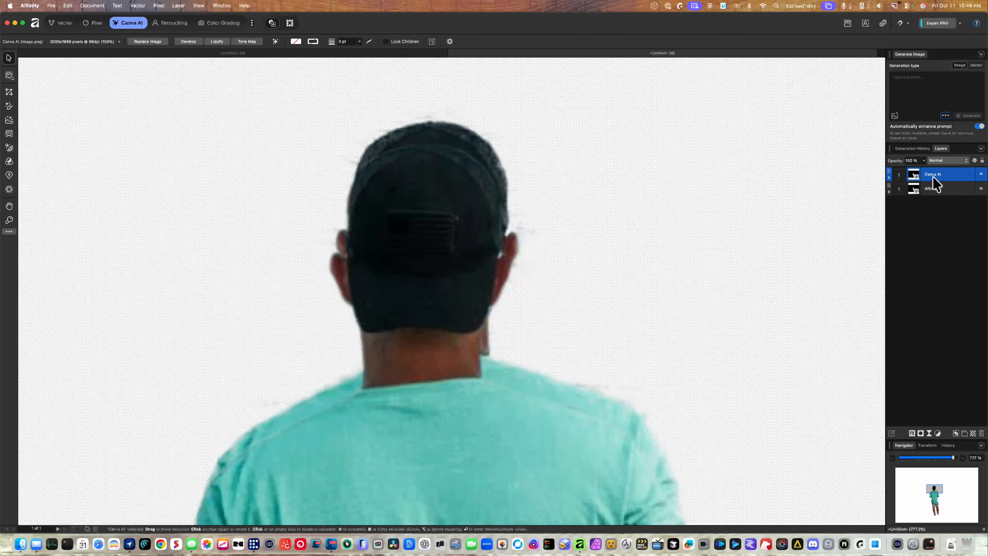
{"action": "left_click_drag", "start_coordinate": [450, 198], "coordinate": [236, 183]}
{"action": "left_click", "coordinate": [933, 190]}
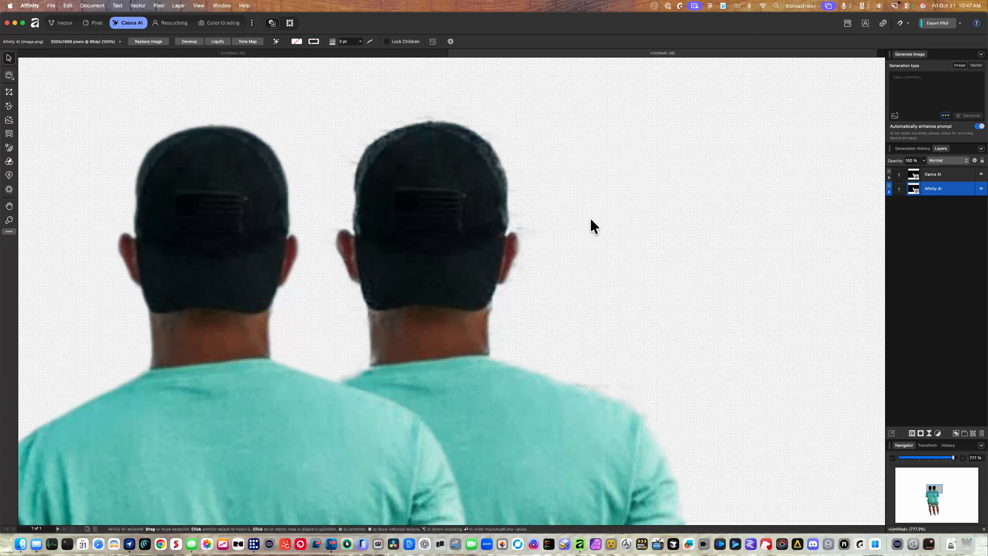
{"action": "left_click_drag", "start_coordinate": [498, 250], "coordinate": [623, 252]}
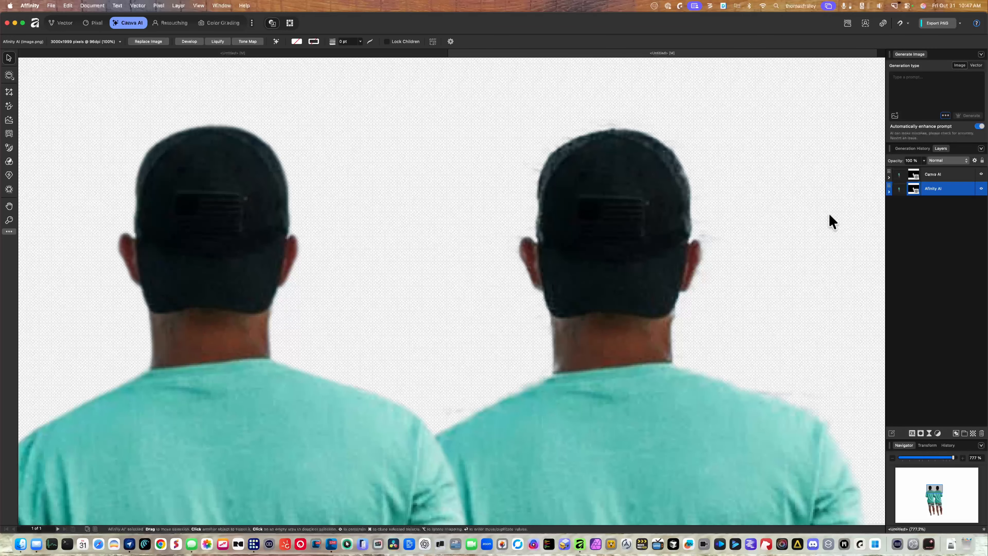
{"action": "left_click", "coordinate": [934, 174]}
{"action": "left_click_drag", "start_coordinate": [247, 256], "coordinate": [285, 261]}
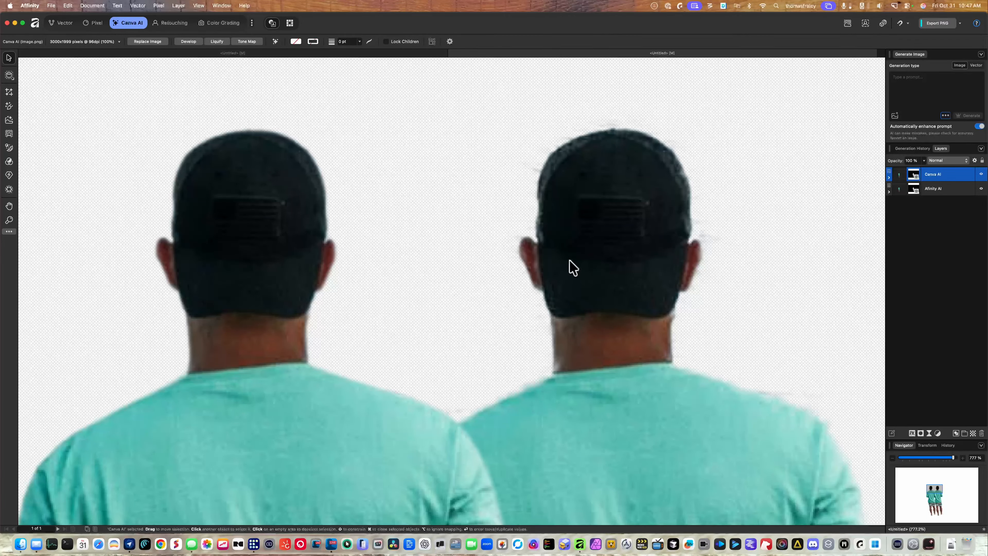
Step: Compare the edges of the two cutouts, first as full figures and then closer around the heads and shirts
{"action": "scroll", "coordinate": [573, 268], "scroll_direction": "down", "scroll_amount": 10}
{"action": "scroll", "coordinate": [574, 268], "scroll_direction": "down", "scroll_amount": 4}
{"action": "scroll", "coordinate": [574, 267], "scroll_direction": "right", "scroll_amount": 2}
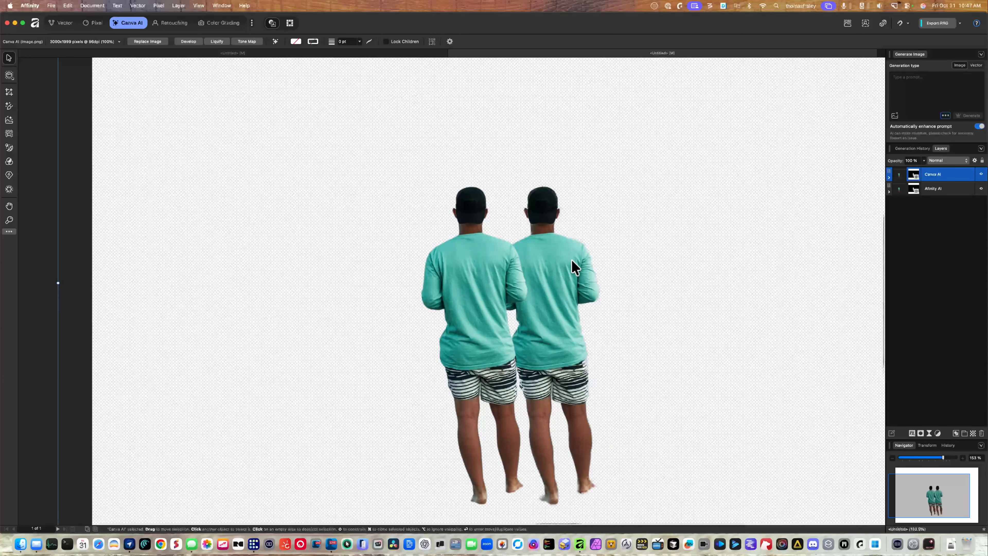
{"action": "scroll", "coordinate": [573, 268], "scroll_direction": "up", "scroll_amount": 5}
{"action": "scroll", "coordinate": [573, 268], "scroll_direction": "up", "scroll_amount": 1}
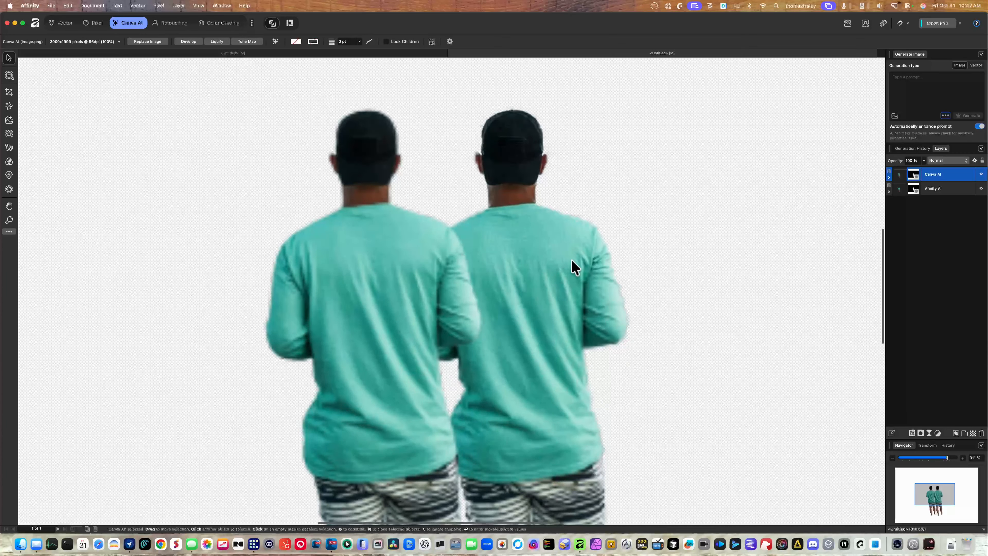